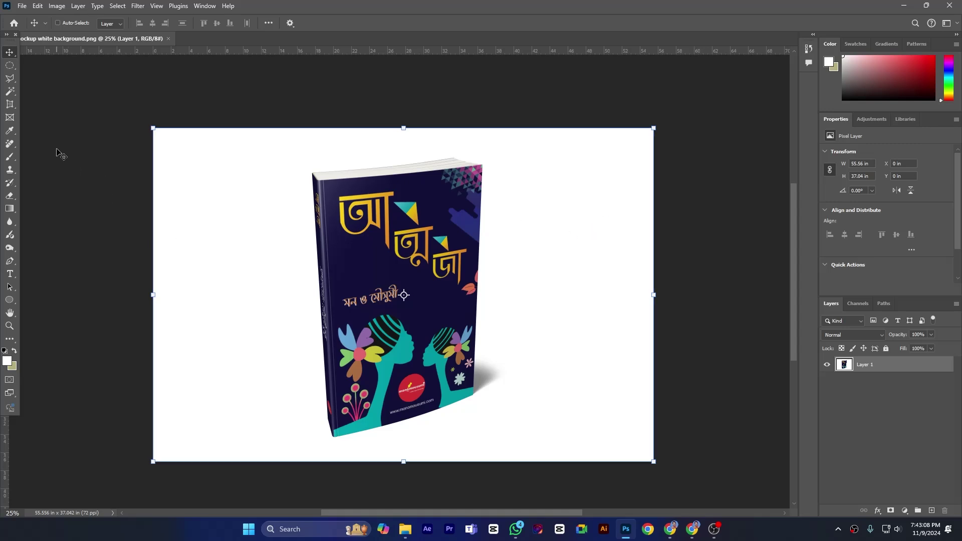
# - Activate the Perspective Crop tool and outline the book's front cover with a crop area from corner to corner
pyautogui.click(9, 106)
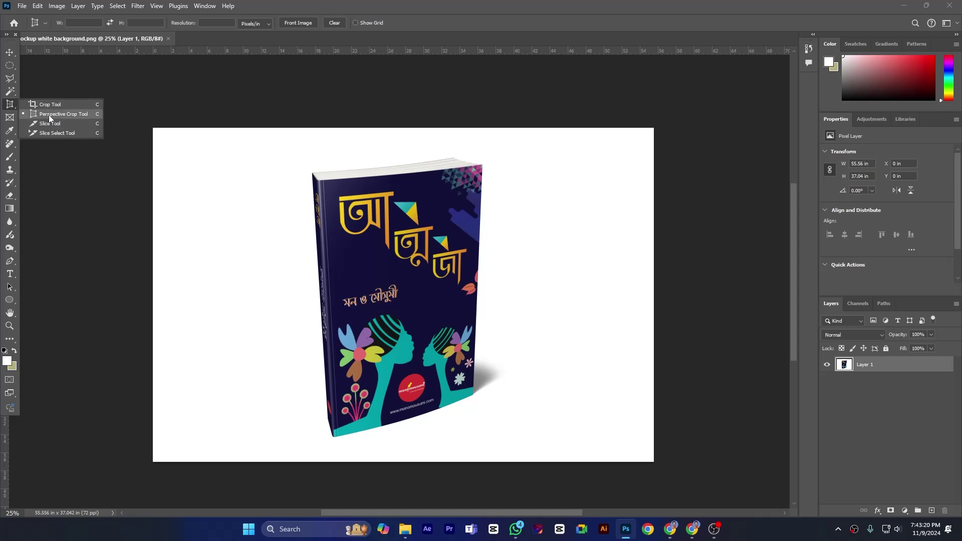
pyautogui.click(83, 114)
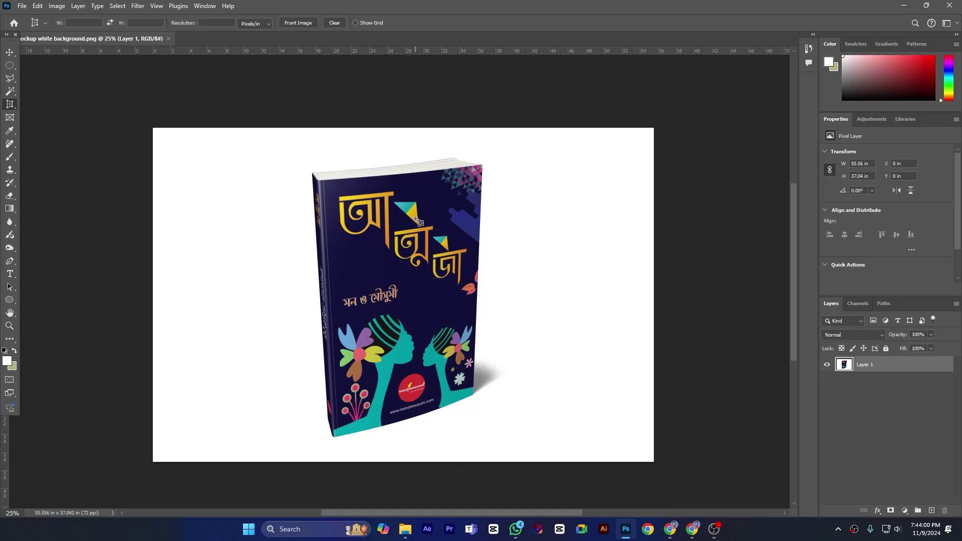
pyautogui.click(324, 182)
pyautogui.click(479, 168)
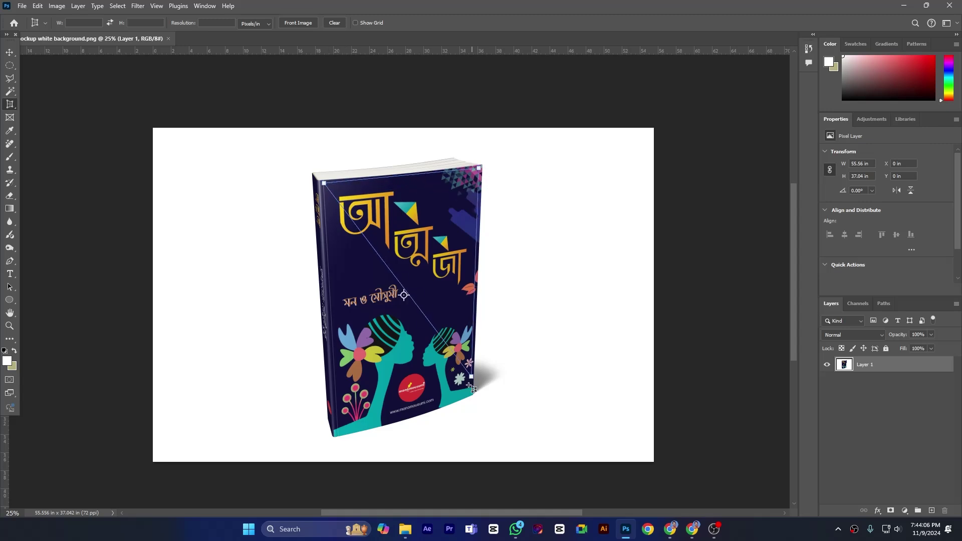
pyautogui.click(469, 391)
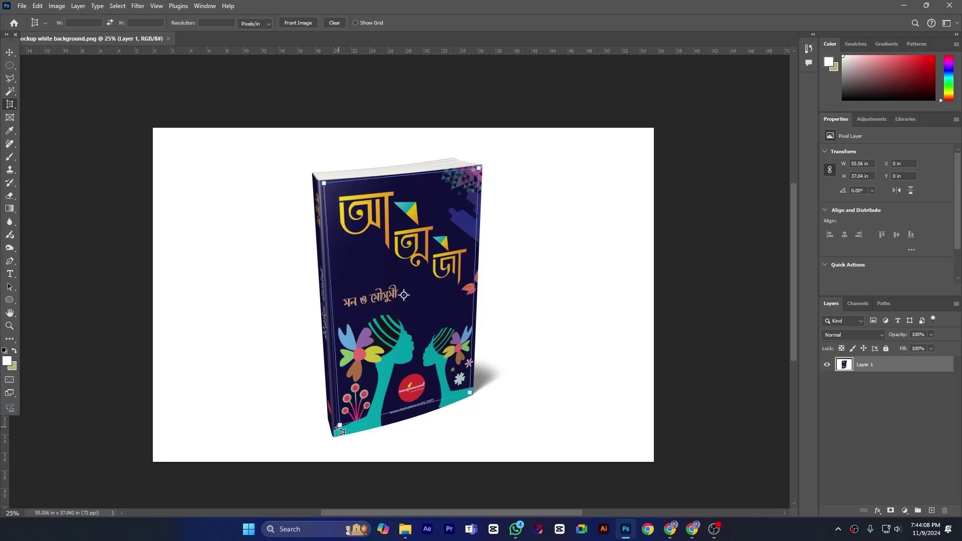
pyautogui.click(343, 431)
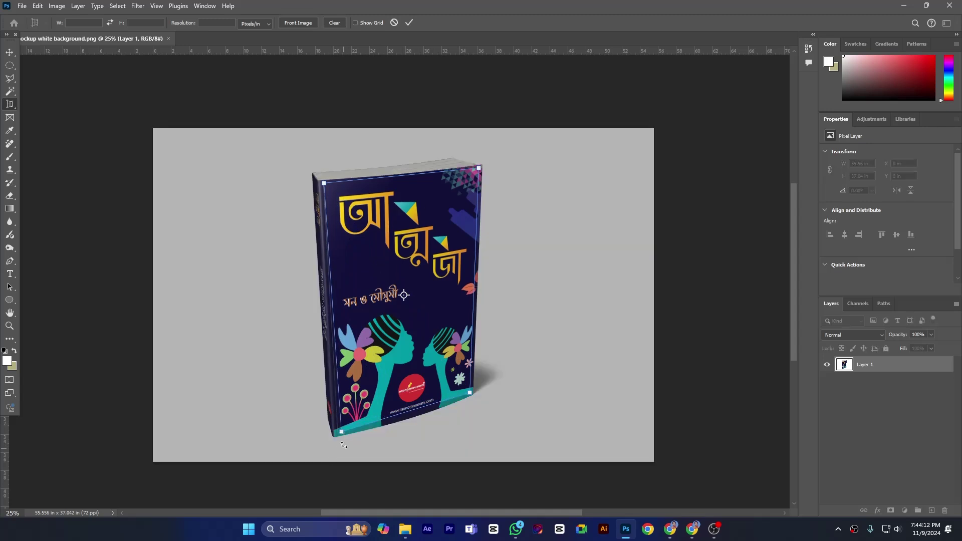
# - Fine-tune the four corners of the perspective crop area to align with the front cover's edges
pyautogui.moveTo(341, 431); pyautogui.dragTo(338, 431)
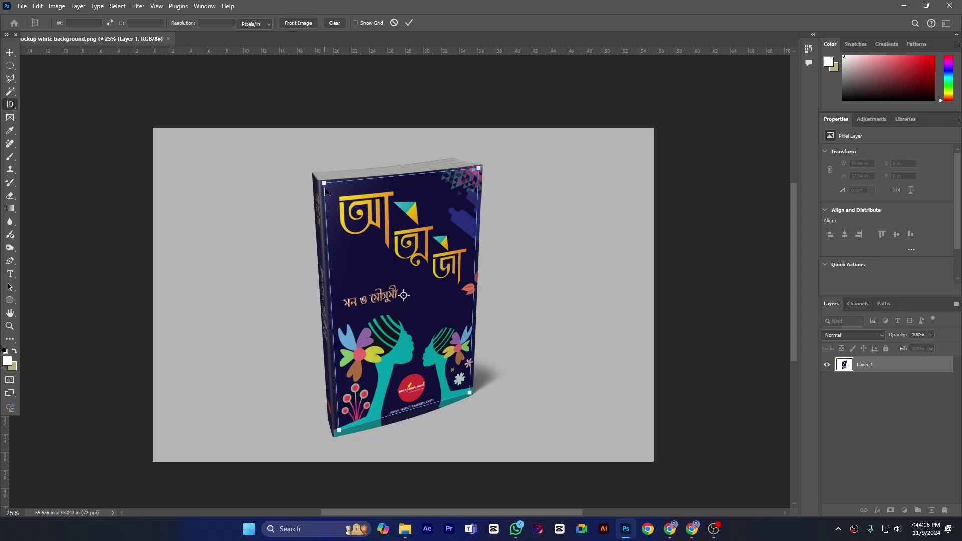
pyautogui.moveTo(326, 184); pyautogui.dragTo(326, 185)
pyautogui.moveTo(478, 170); pyautogui.dragTo(477, 168)
pyautogui.moveTo(472, 392); pyautogui.dragTo(472, 389)
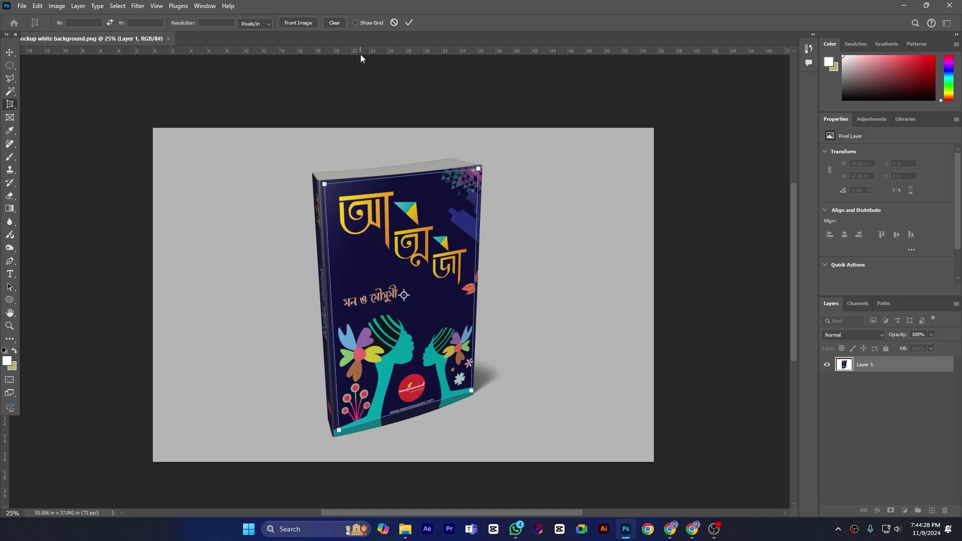
# - Toggle the grid overlay on the perspective crop area, leaving it switched on
pyautogui.click(355, 22)
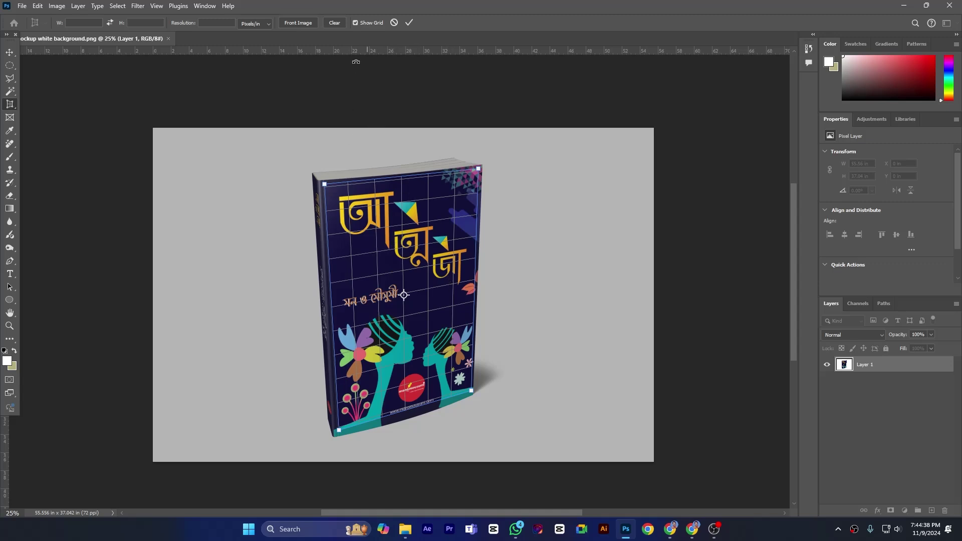
pyautogui.click(355, 22)
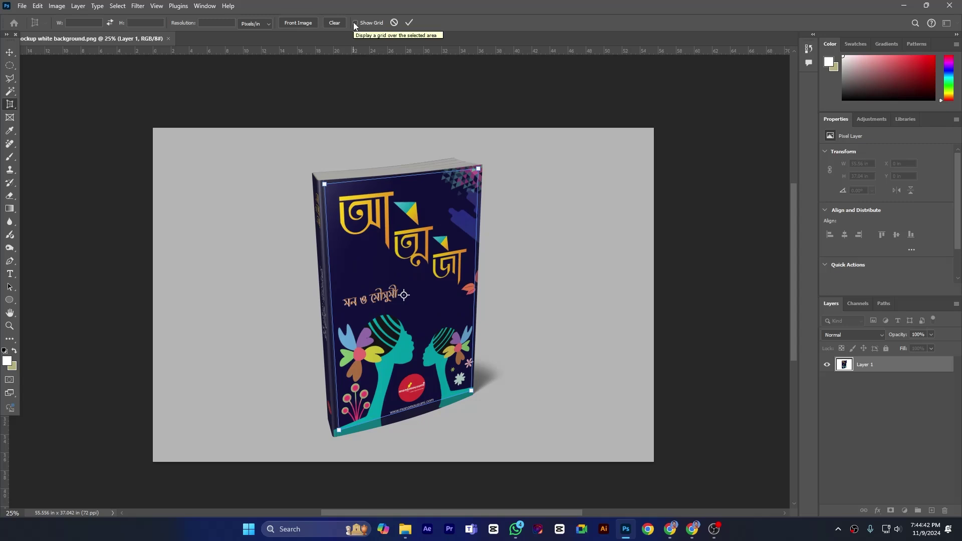
pyautogui.click(355, 22)
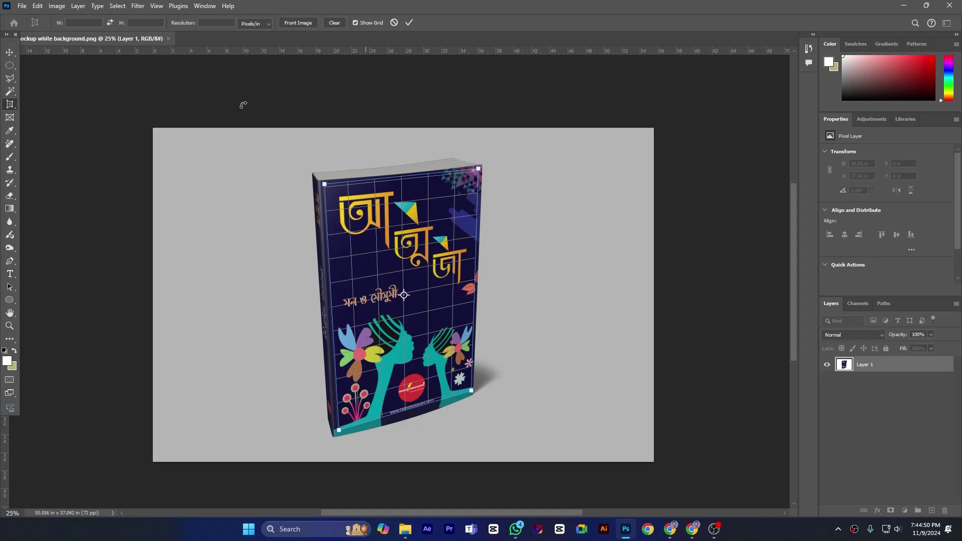
# - Apply the perspective crop to the book's front cover and undo it
pyautogui.click(408, 23)
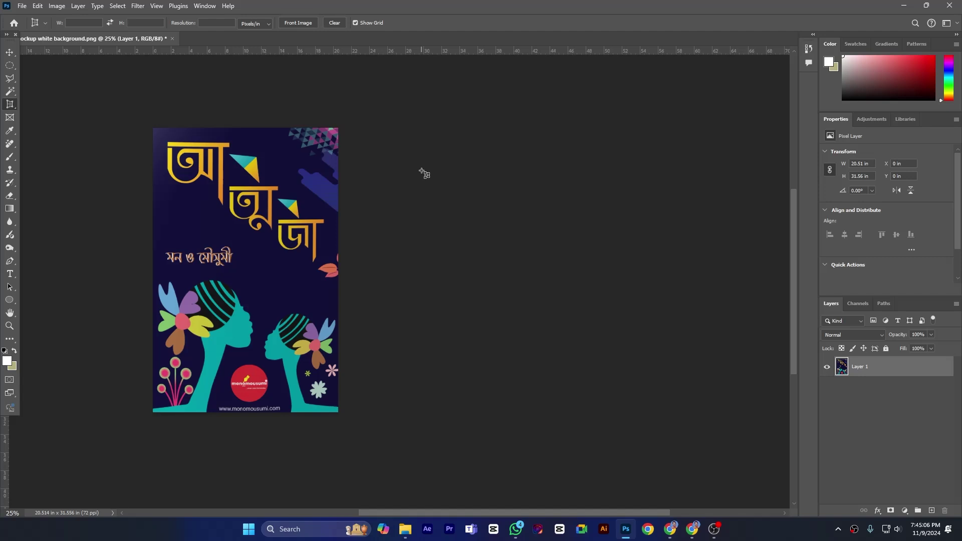
pyautogui.hotkey('ctrl', 'z')
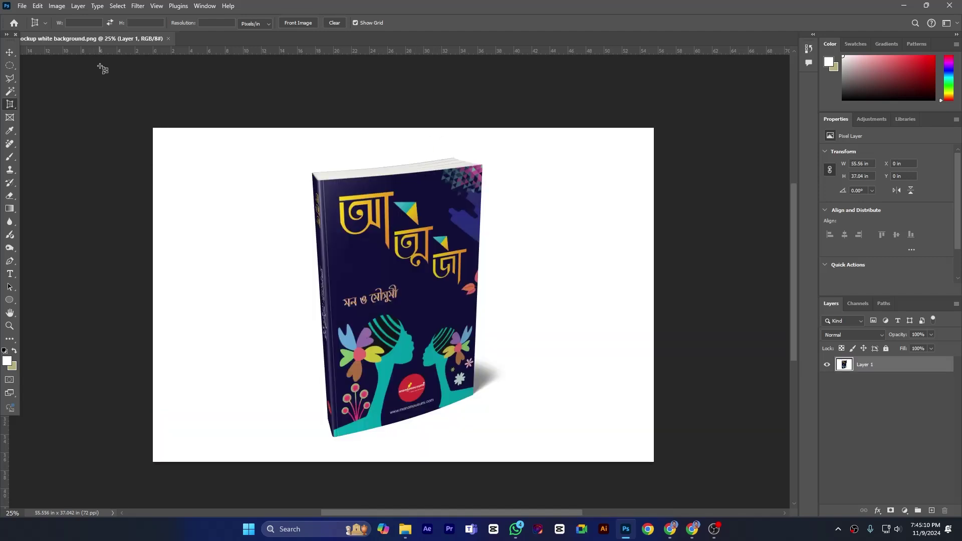
# - Set the perspective crop output to 1500 px wide and 1500 px high at a resolution of 300 pixels/in
pyautogui.click(70, 23)
pyautogui.click(269, 25)
pyautogui.click(83, 23)
pyautogui.write('1500')
pyautogui.write(' p')
pyautogui.write('15')
pyautogui.write('00 p')
pyautogui.write('300')
# - Perspective-crop the front cover by its four corners at 1500 × 1500 px, and undo the crop
pyautogui.click(324, 185)
pyautogui.click(478, 170)
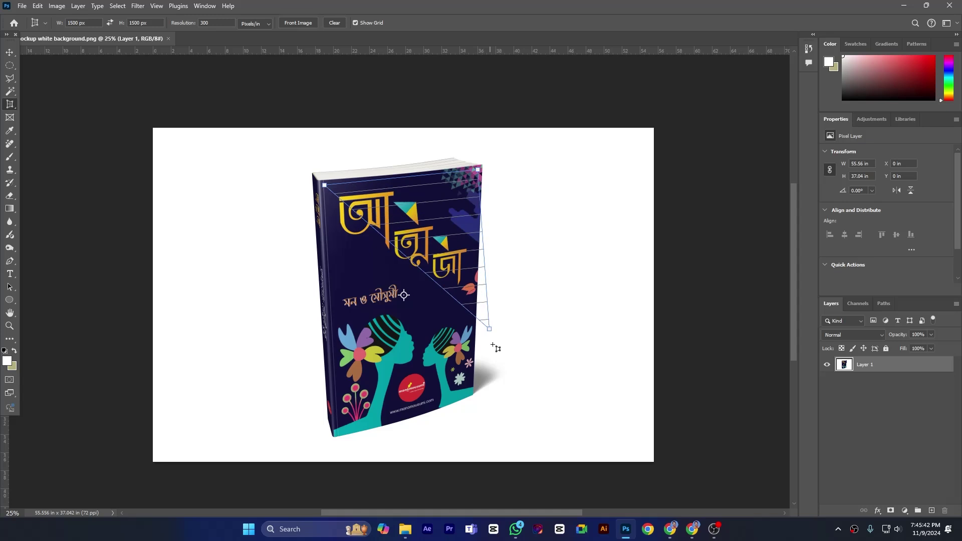
pyautogui.click(469, 390)
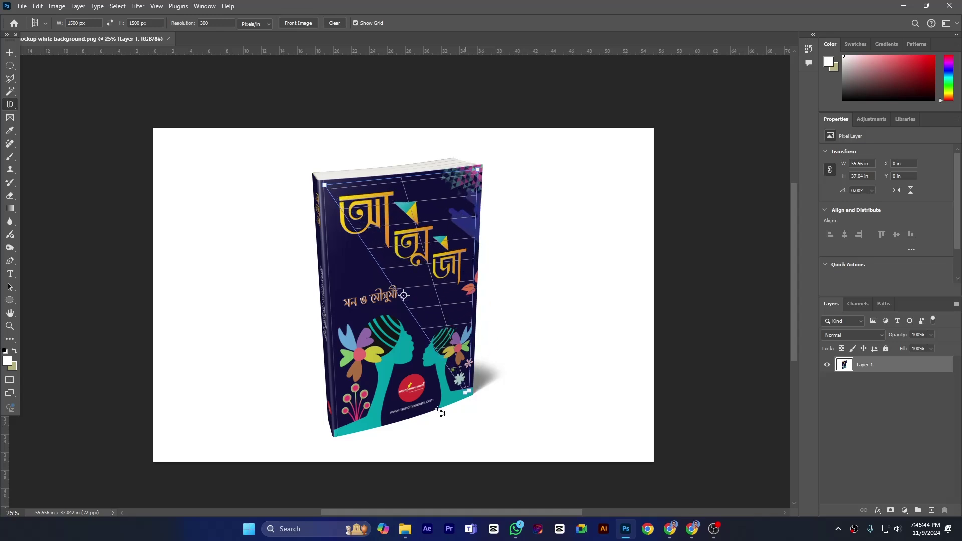
pyautogui.click(337, 428)
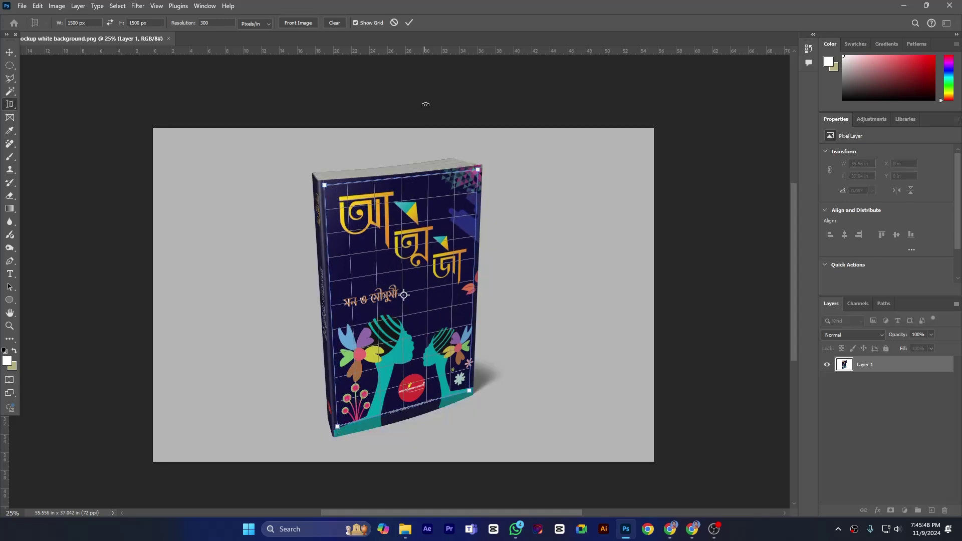
pyautogui.click(409, 22)
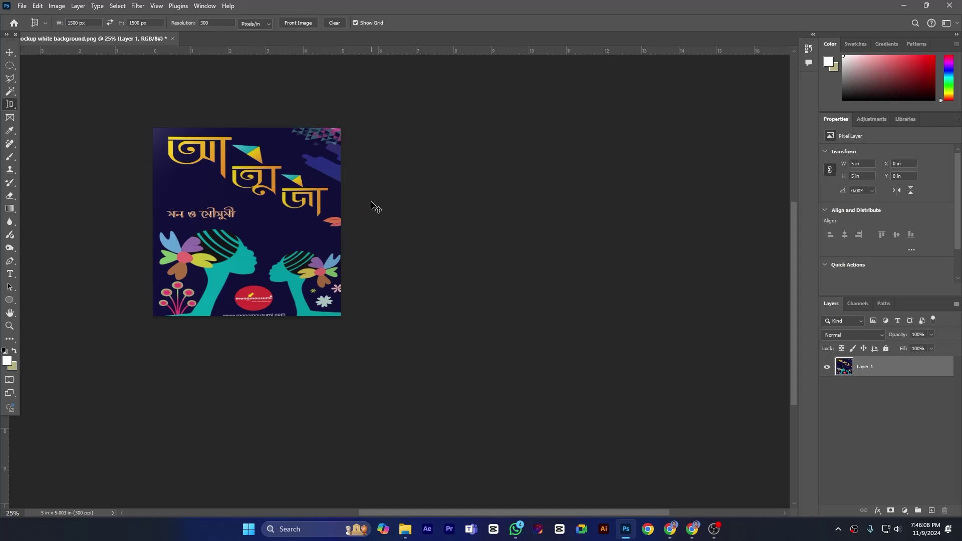
pyautogui.hotkey('ctrl', 'z')
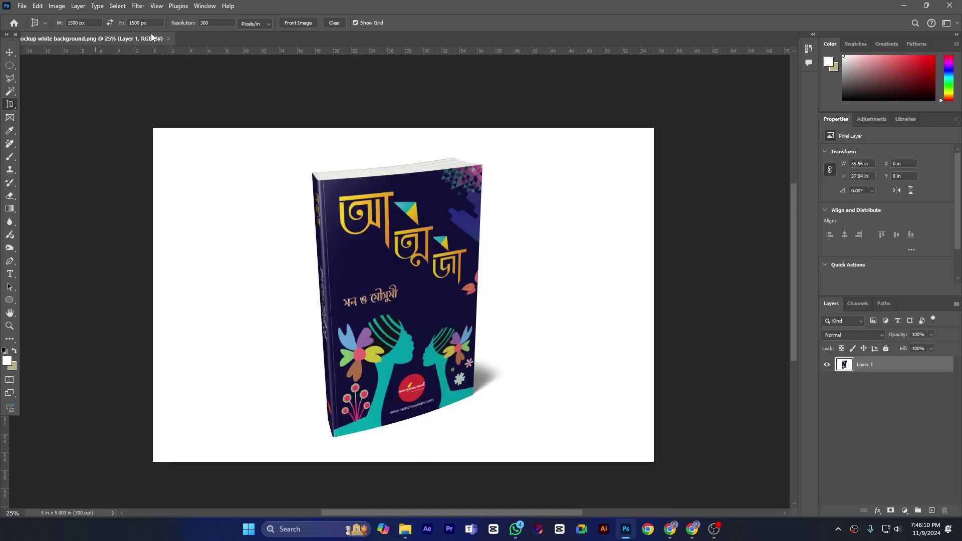
# - Edit the perspective crop's height value and swap its width and height
pyautogui.click(134, 23)
pyautogui.press('Delete')
pyautogui.write('4')
pyautogui.click(110, 22)
# - Clear the perspective crop dimensions and load the front image's width, height and resolution instead
pyautogui.click(334, 23)
pyautogui.click(293, 25)
# - Perspective-crop the front cover by its four corners using the front image's dimensions, and undo the crop
pyautogui.click(322, 183)
pyautogui.click(479, 167)
pyautogui.click(483, 362)
pyautogui.click(469, 394)
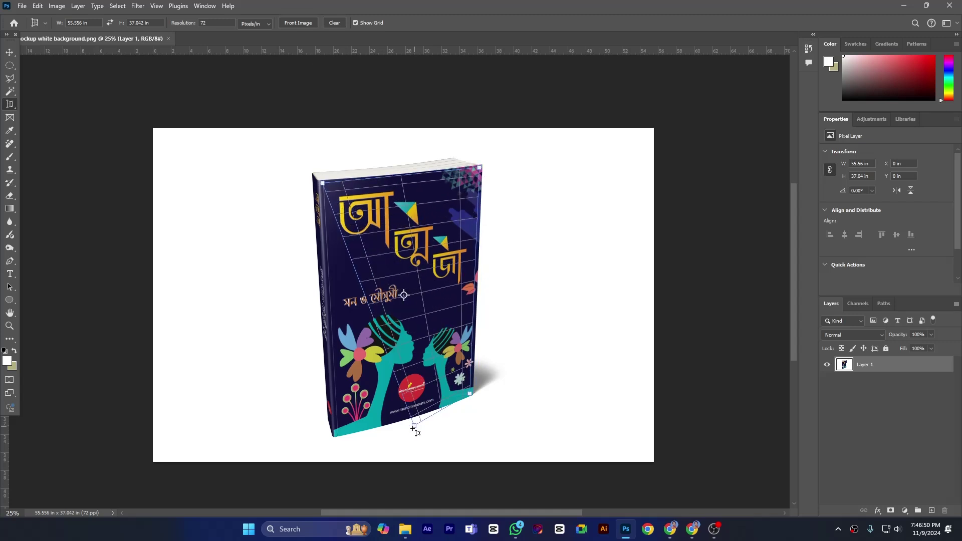
pyautogui.click(336, 428)
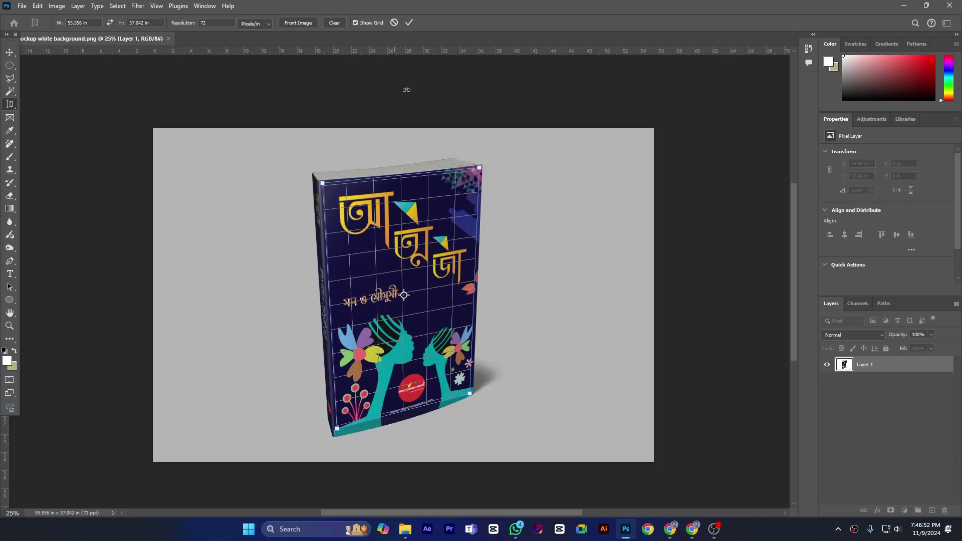
pyautogui.click(409, 22)
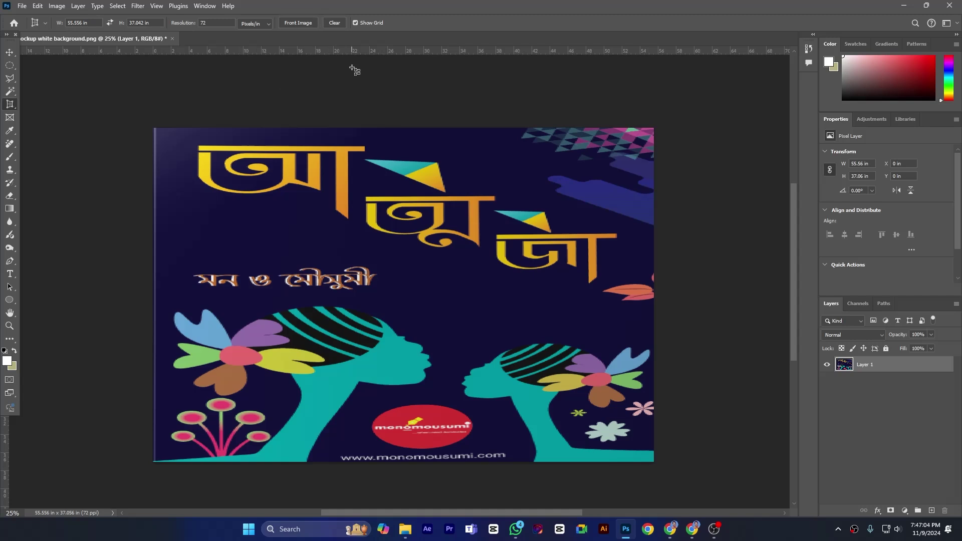
pyautogui.hotkey('ctrl', 'z')
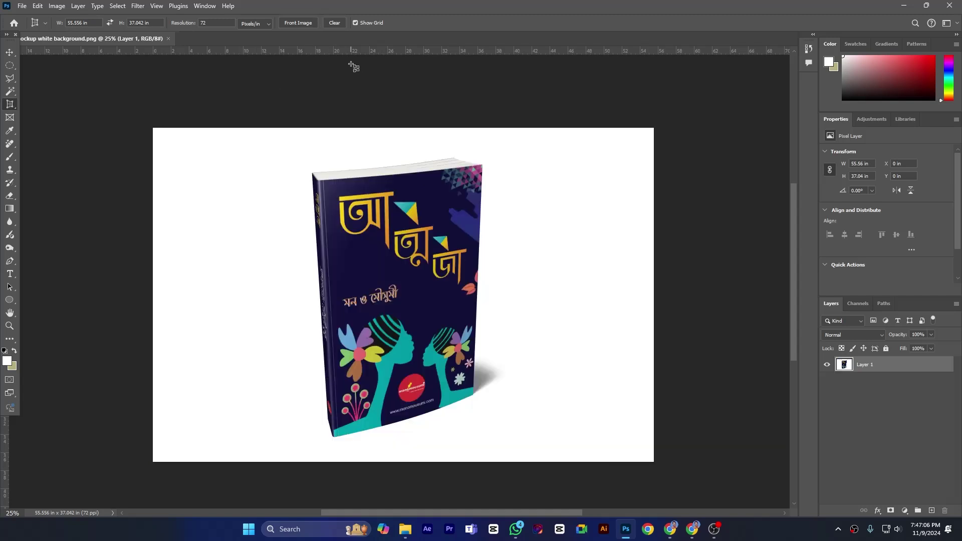